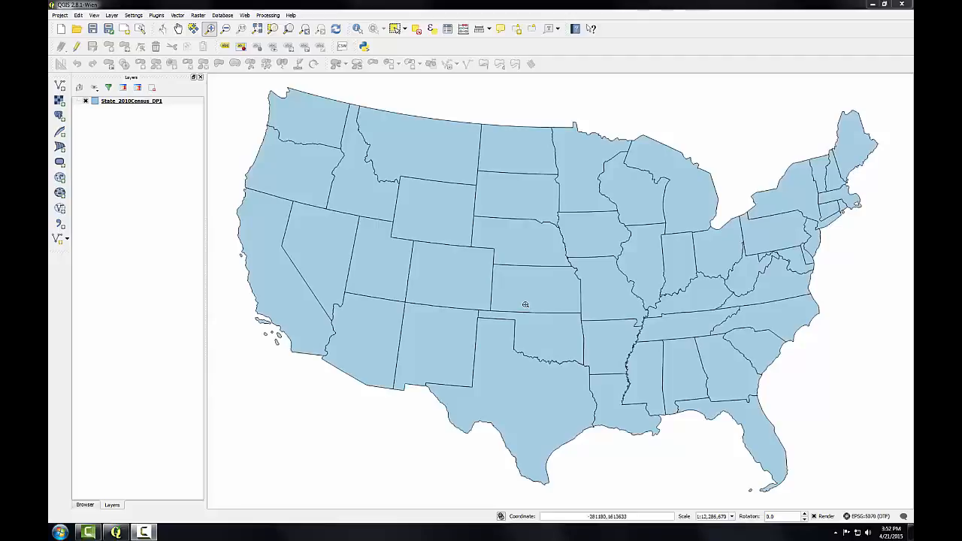
# - Examine the attribute table of the State_2010Census_DP1 layer, then close it
pyautogui.rightClick(118, 104)
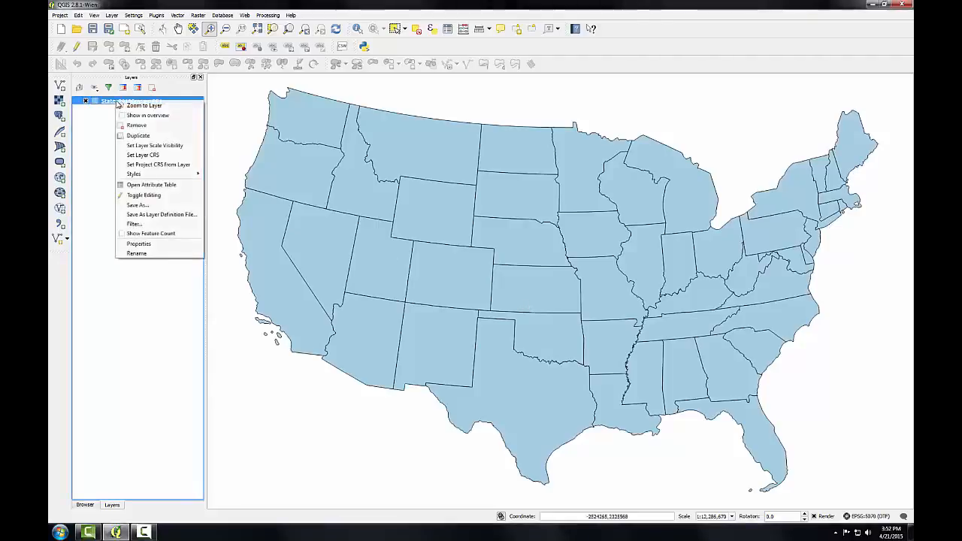
pyautogui.click(153, 185)
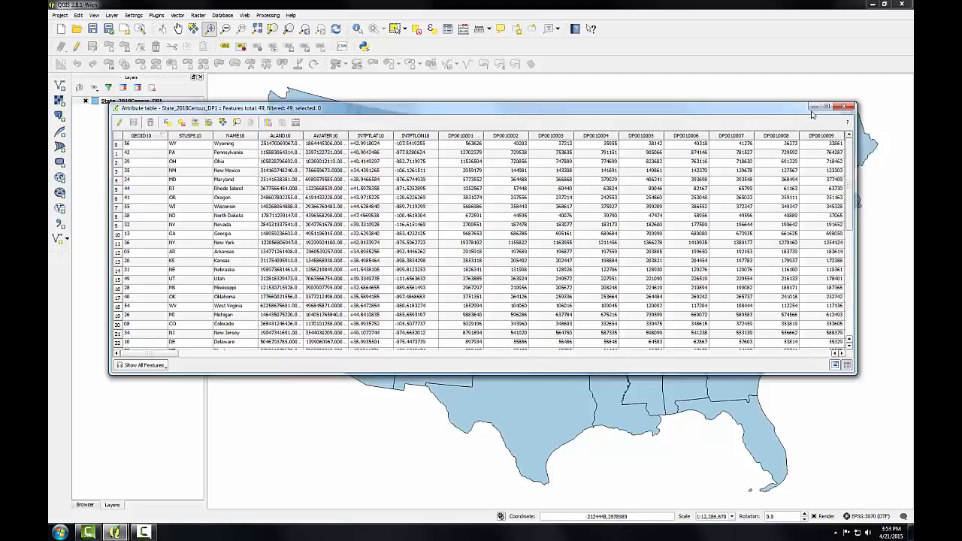
pyautogui.click(843, 108)
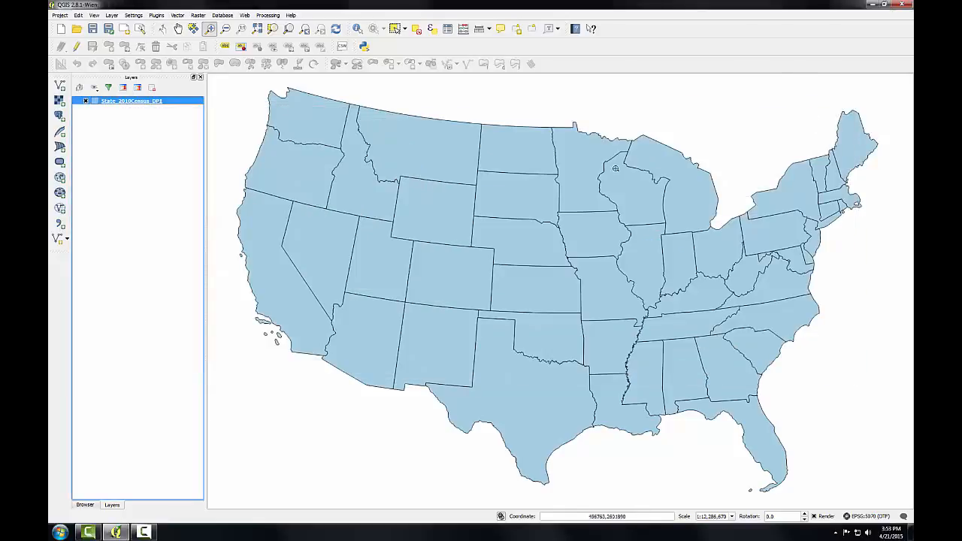
# - Add the DP_TableDescriptions spreadsheet from the Lab 3 Census folder to the project as a vector layer
pyautogui.click(61, 87)
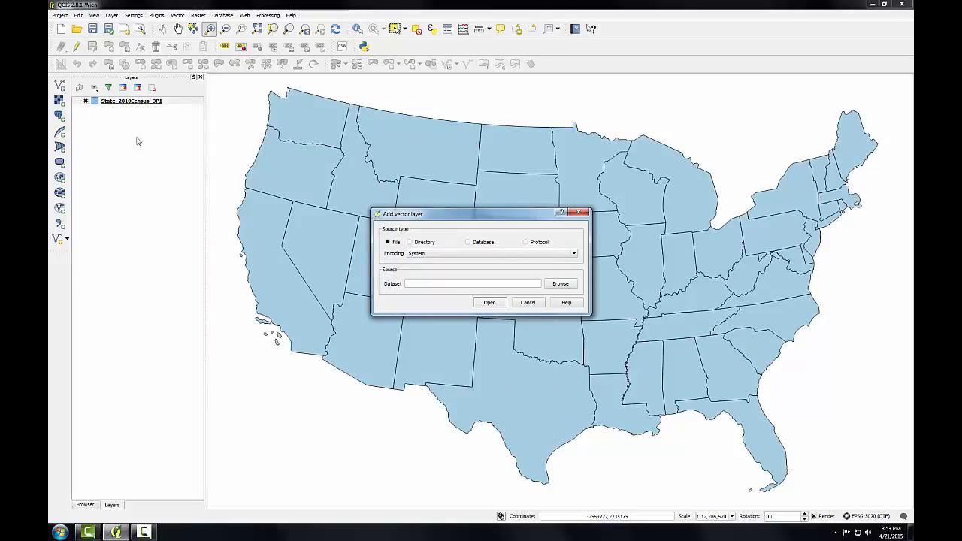
pyautogui.click(566, 288)
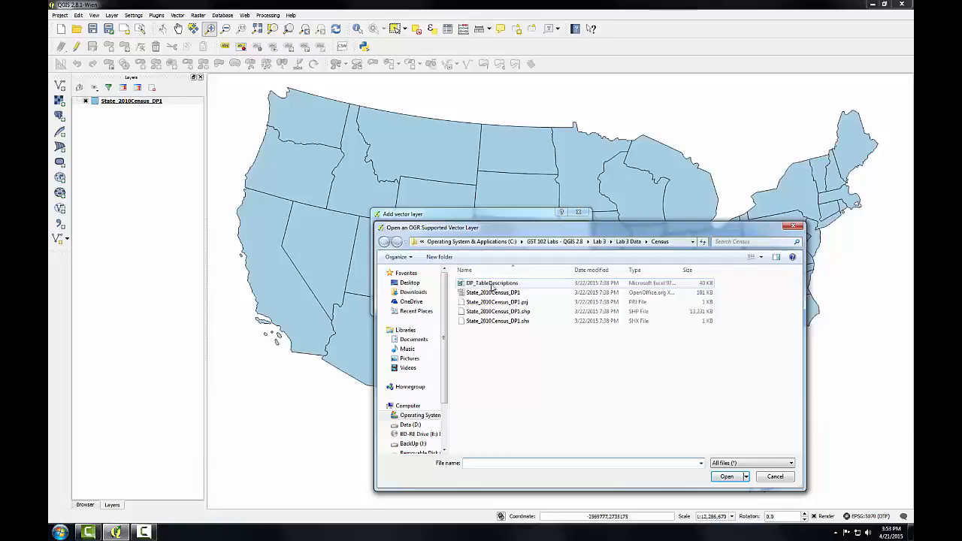
pyautogui.click(482, 285)
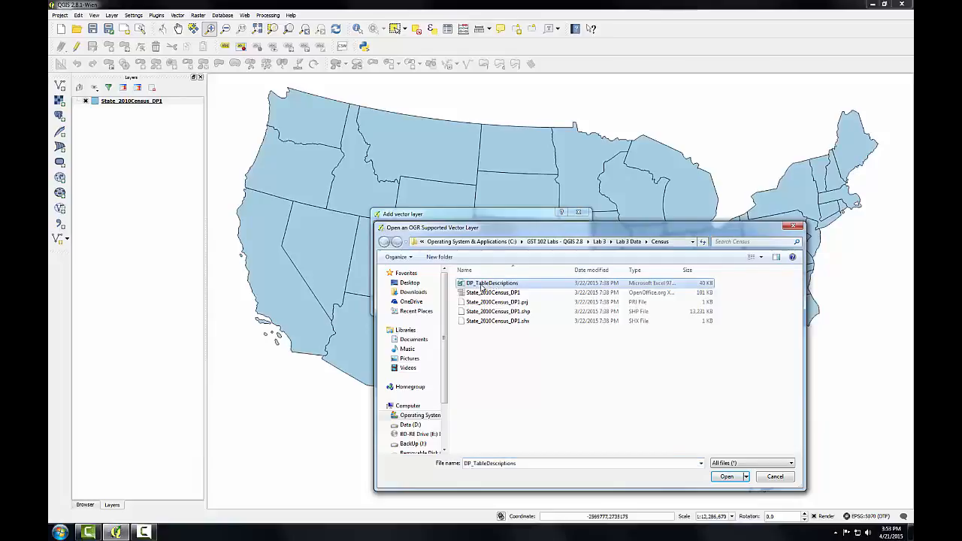
pyautogui.click(727, 476)
pyautogui.click(490, 302)
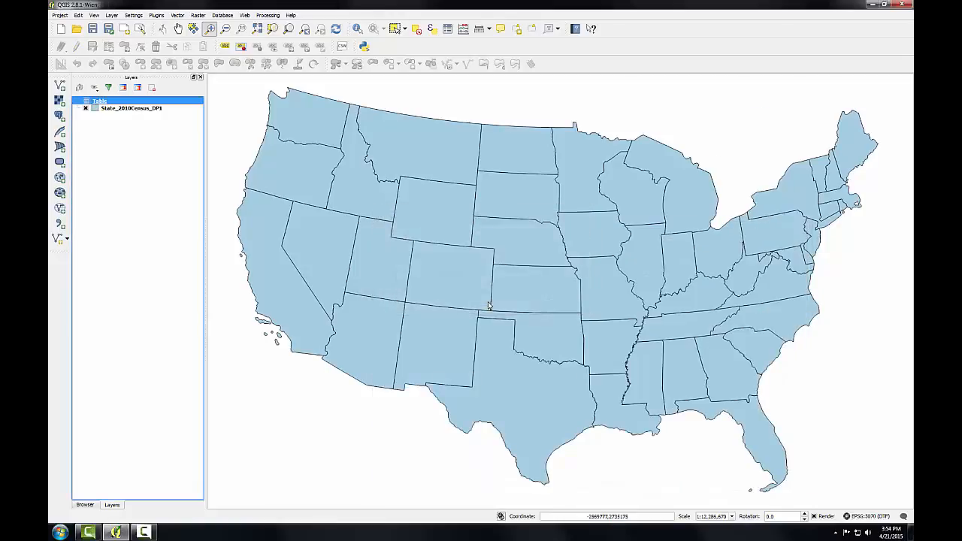
# - Look up field code DP0010021 in the attribute table of the added Table layer, highlight its row and close the table
pyautogui.rightClick(94, 103)
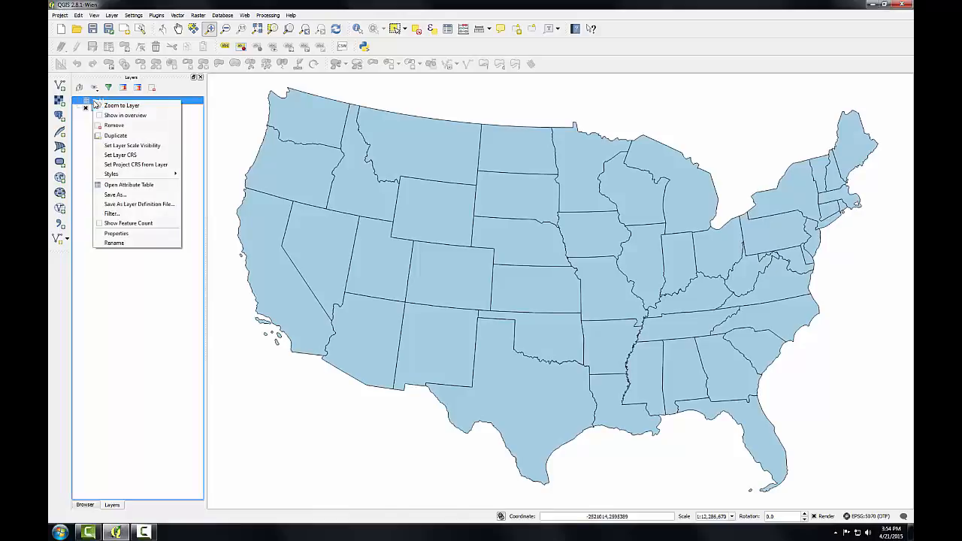
pyautogui.click(123, 186)
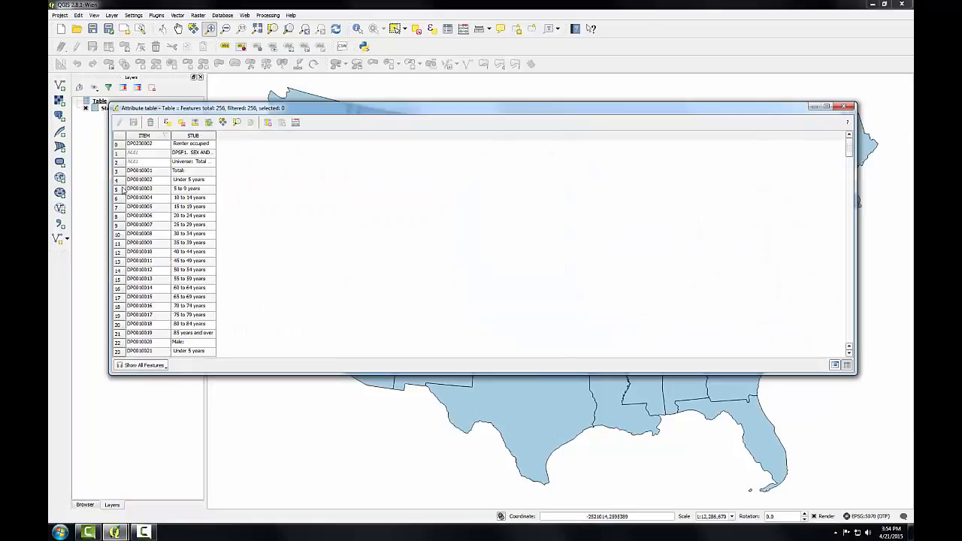
pyautogui.moveTo(857, 372); pyautogui.dragTo(291, 506)
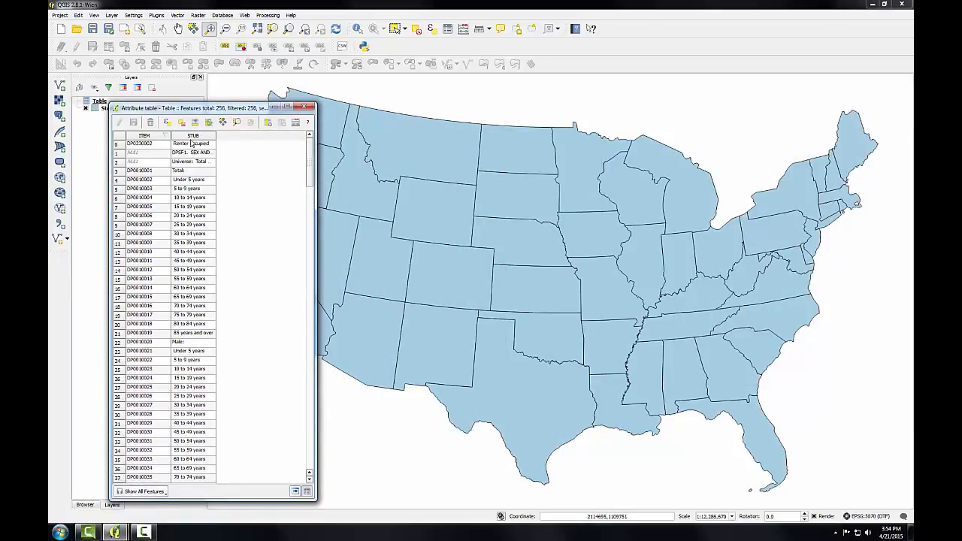
pyautogui.moveTo(213, 112); pyautogui.dragTo(445, 79)
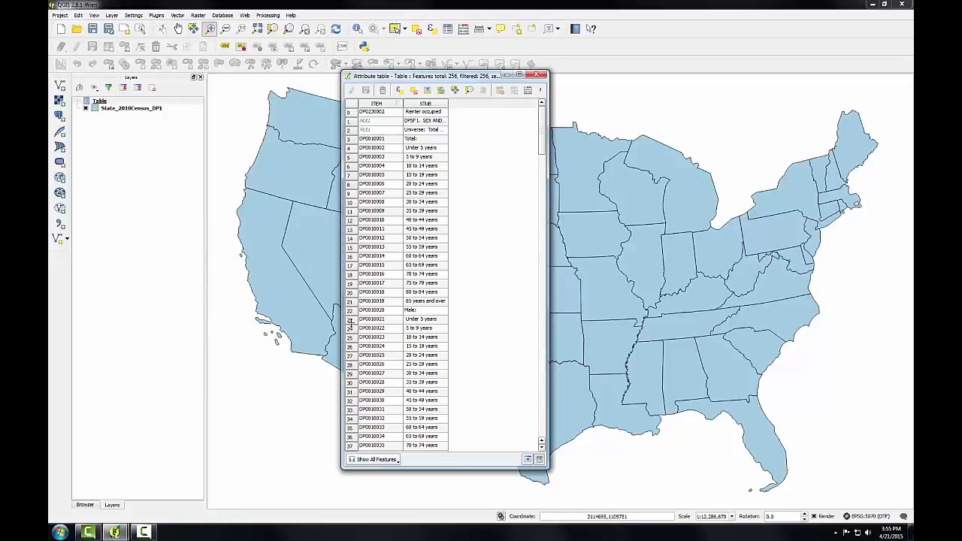
pyautogui.click(350, 323)
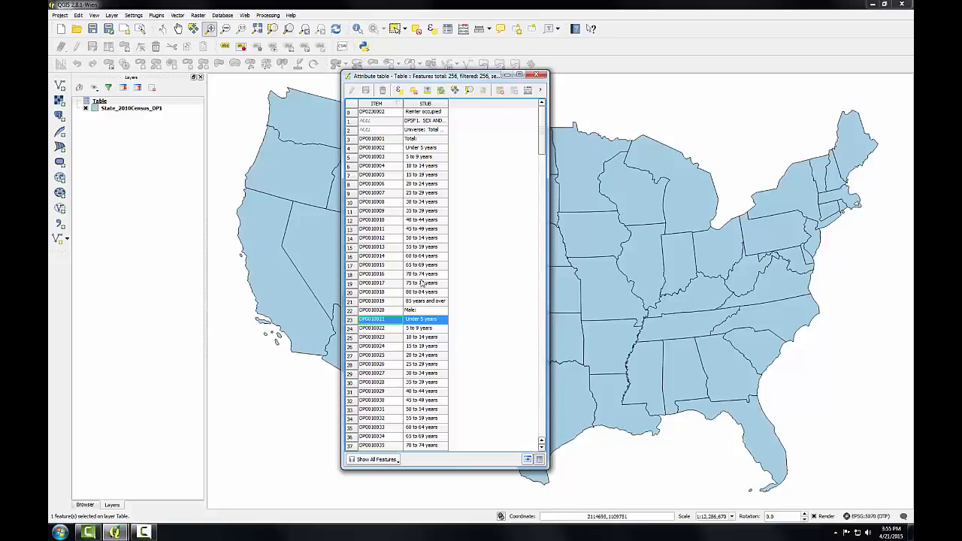
pyautogui.click(538, 76)
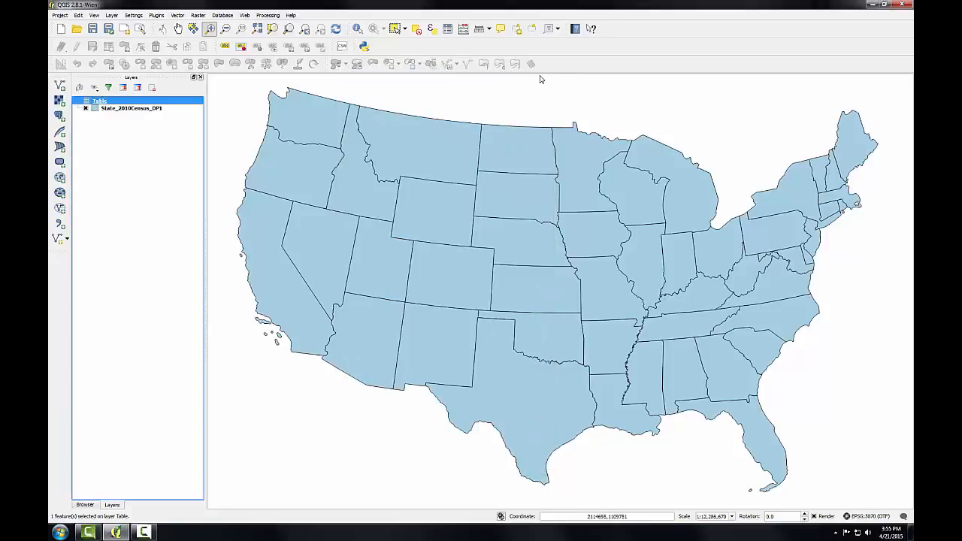
# - Switch the State_2010Census_DP1 layer's style to Graduated, based on column DP0010021
pyautogui.click(139, 111)
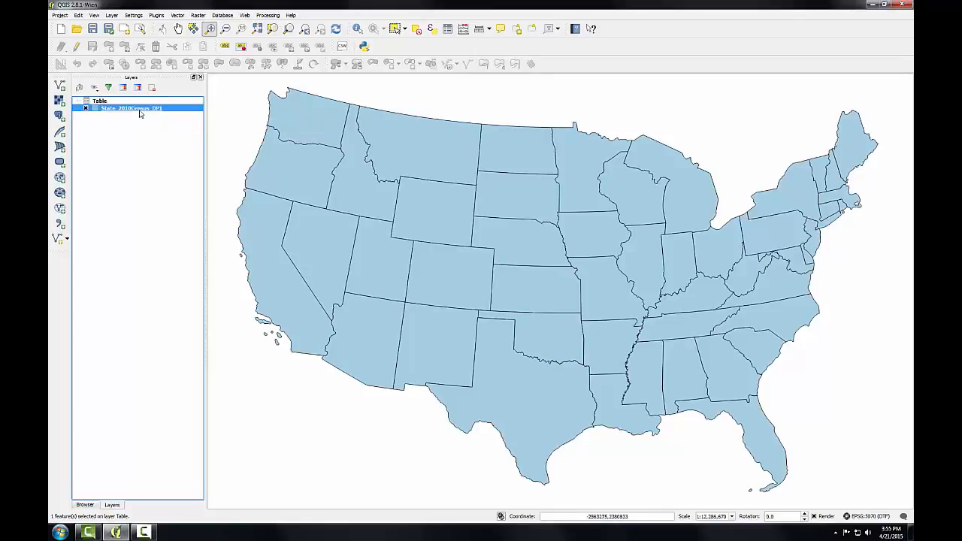
pyautogui.doubleClick(139, 110)
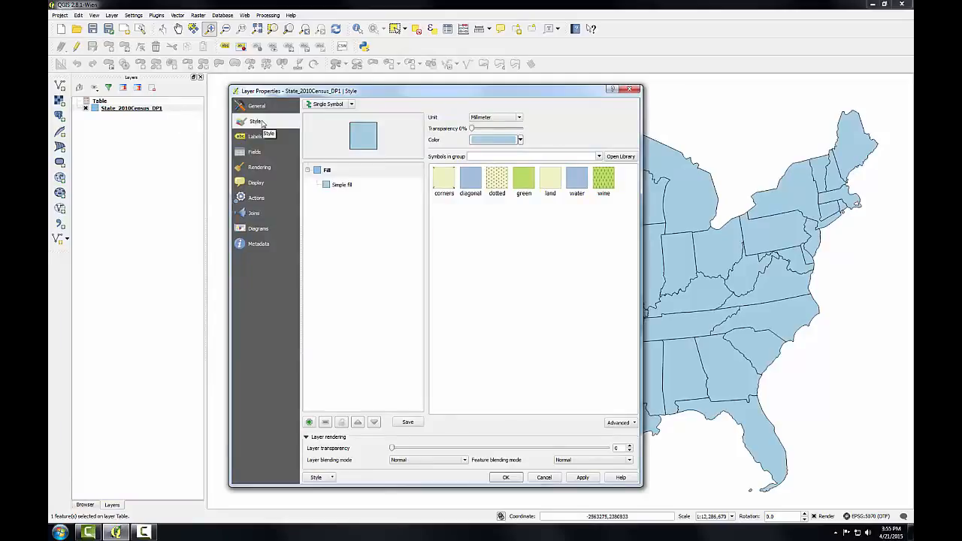
pyautogui.click(350, 105)
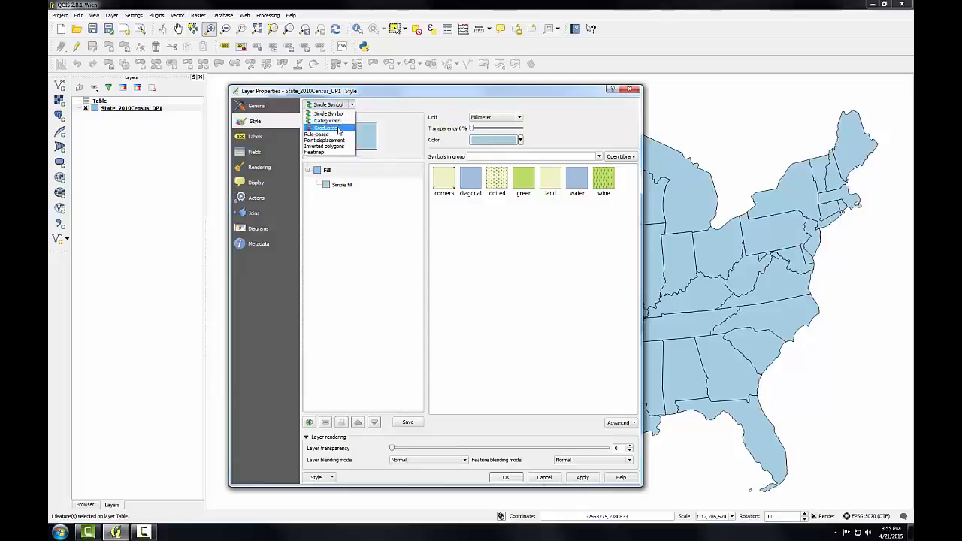
pyautogui.click(329, 128)
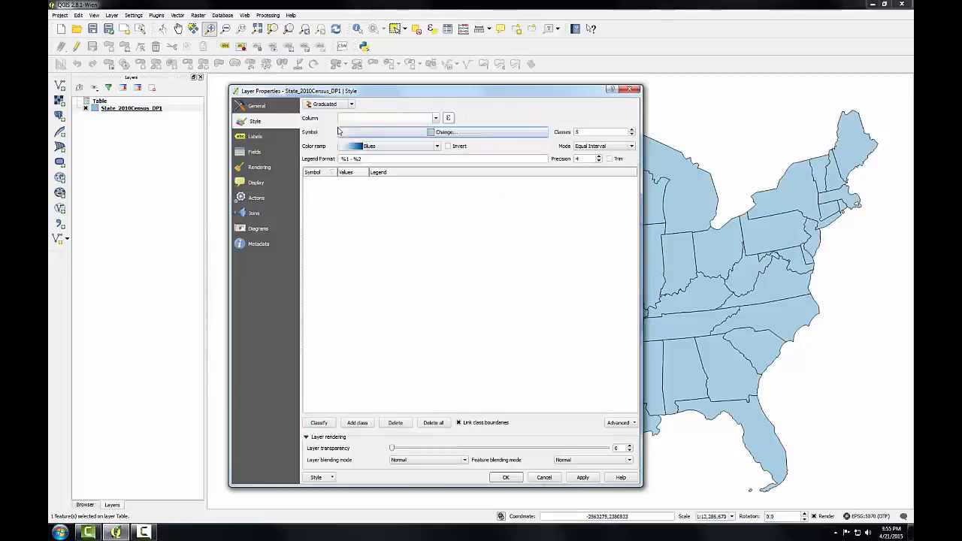
pyautogui.click(435, 118)
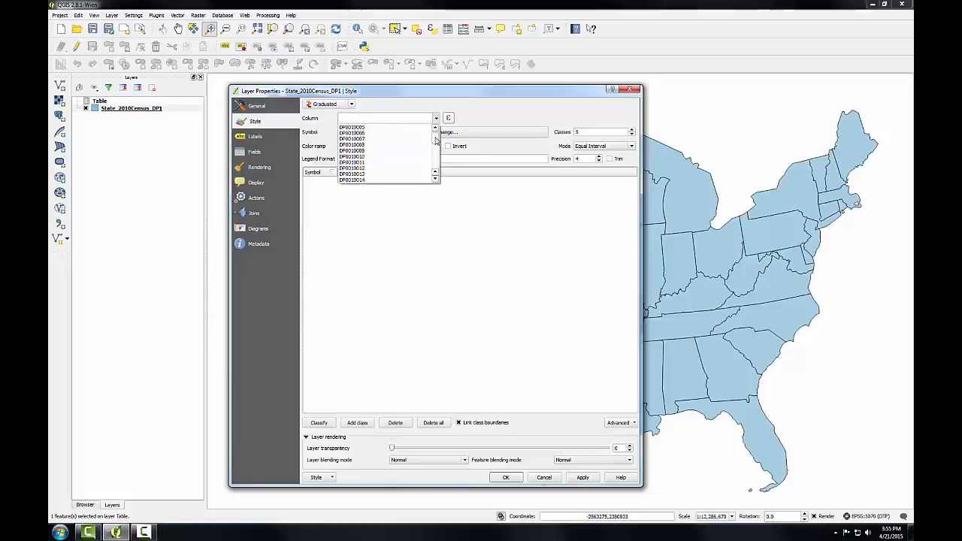
pyautogui.scroll(-7, 435, 139)
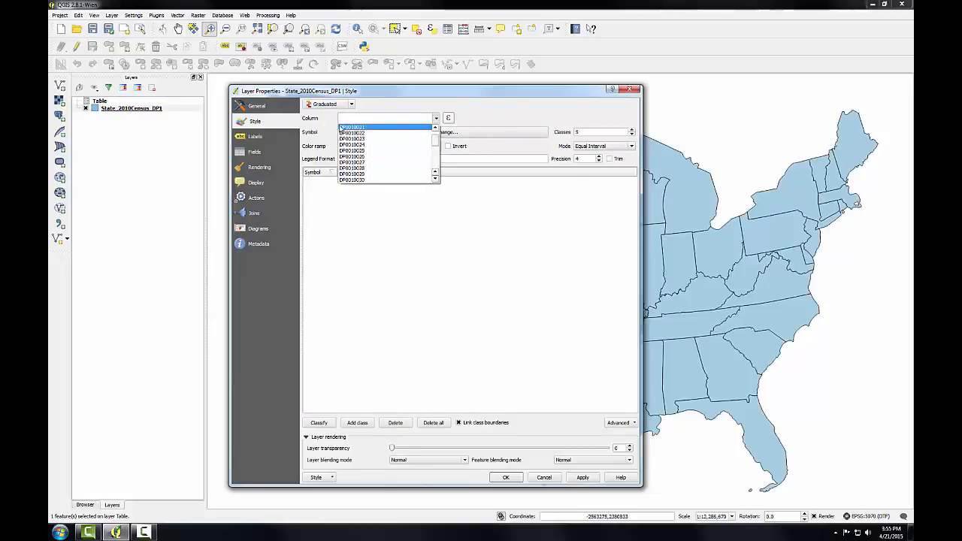
pyautogui.click(340, 128)
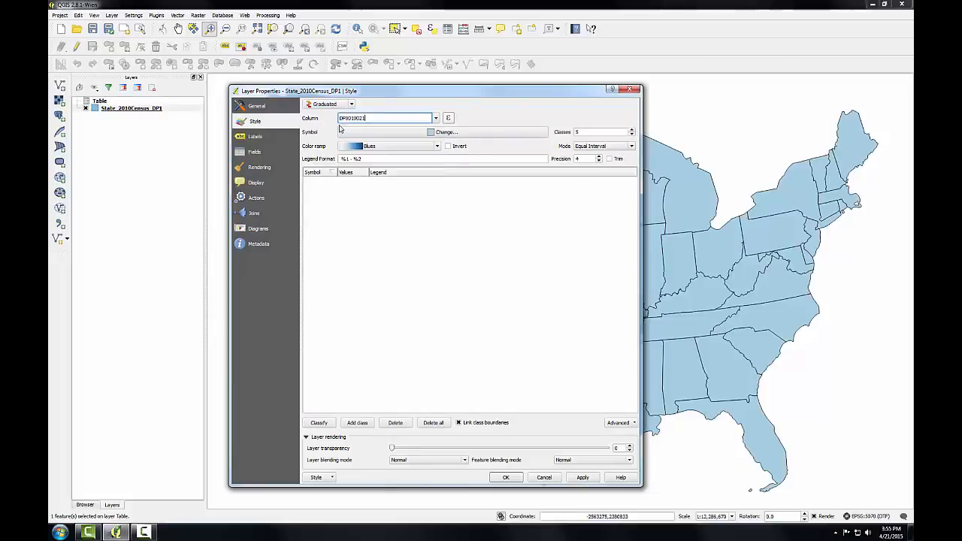
# - Classify the graduated style using the Quantile (Equal Count) mode and apply it to the states layer
pyautogui.click(588, 146)
pyautogui.click(592, 160)
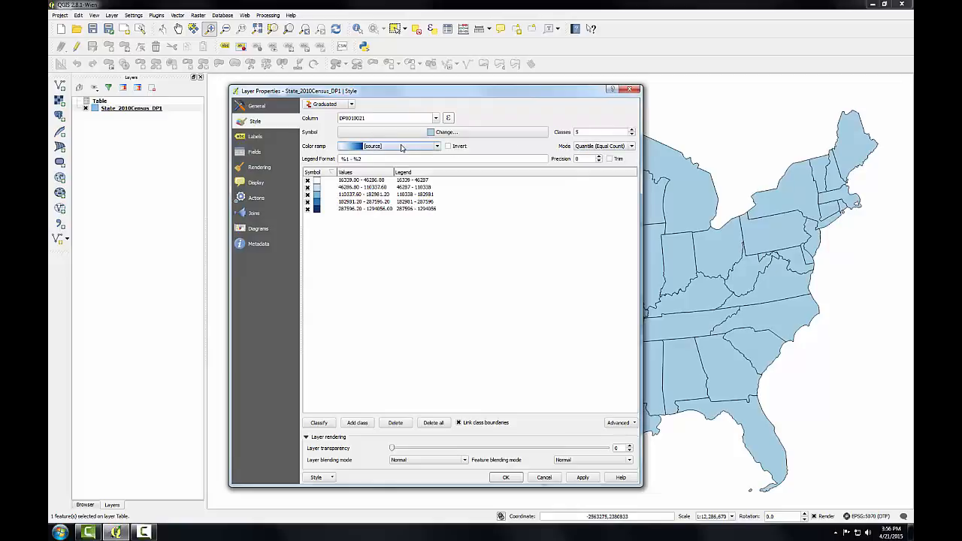
pyautogui.click(505, 478)
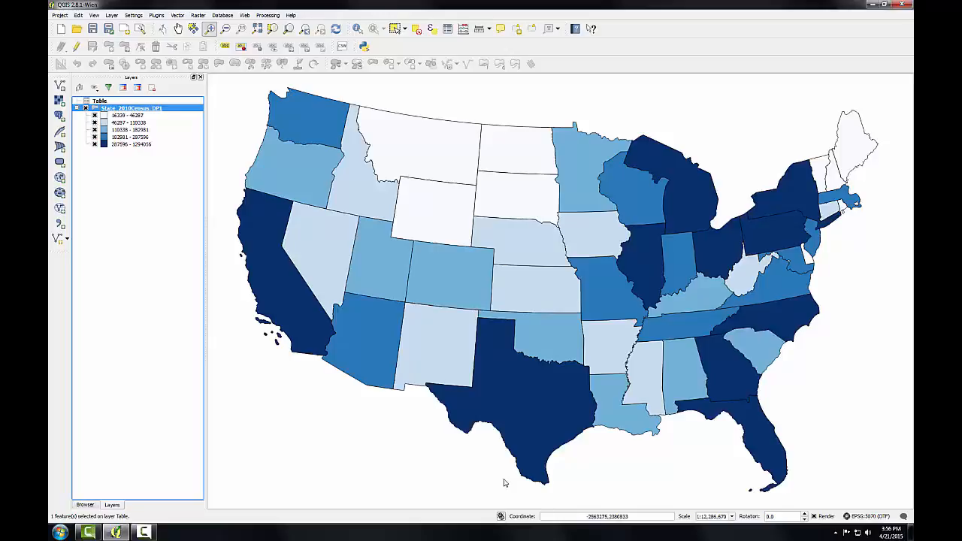
# - Open the attribute table of the State_2010Census_DP1 layer and widen its window to show more columns
pyautogui.rightClick(142, 112)
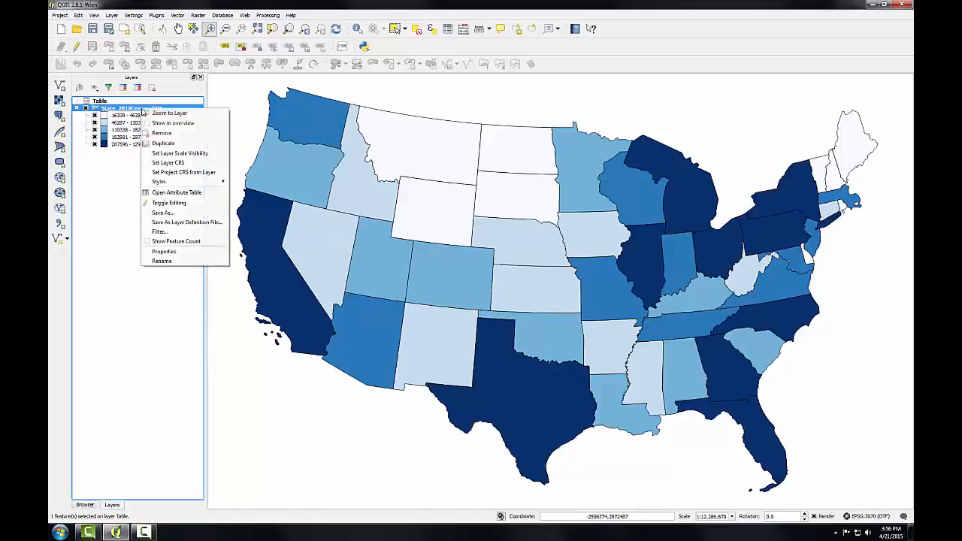
pyautogui.click(181, 198)
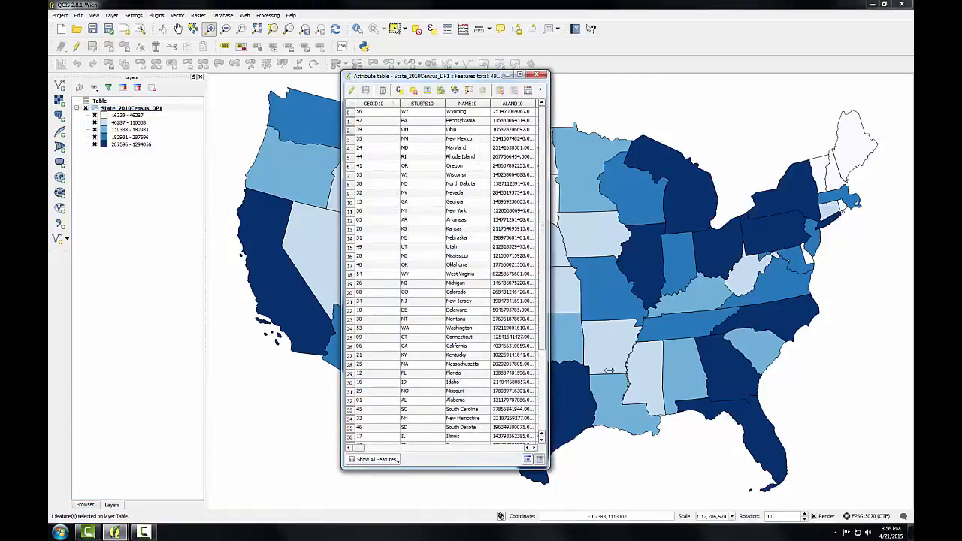
pyautogui.moveTo(549, 373); pyautogui.dragTo(872, 351)
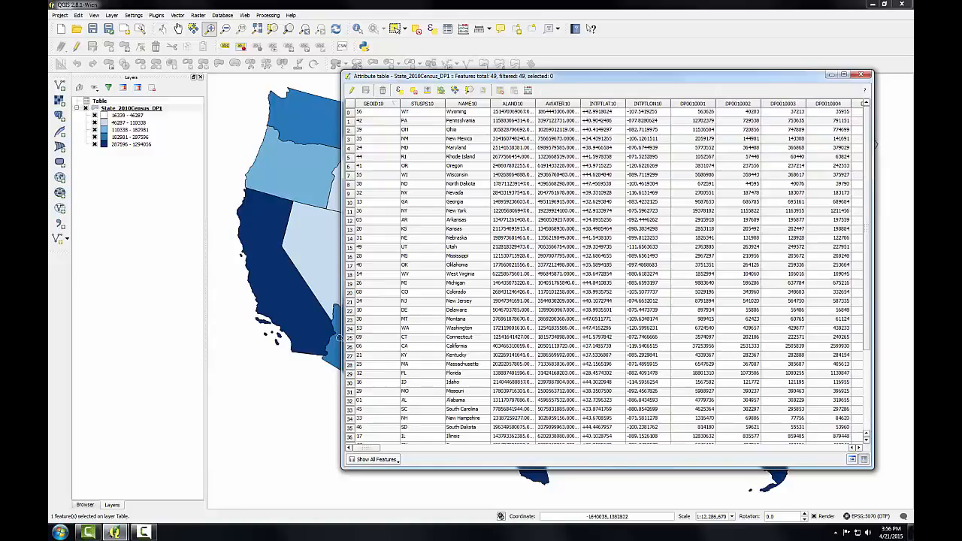
pyautogui.moveTo(342, 339); pyautogui.dragTo(177, 343)
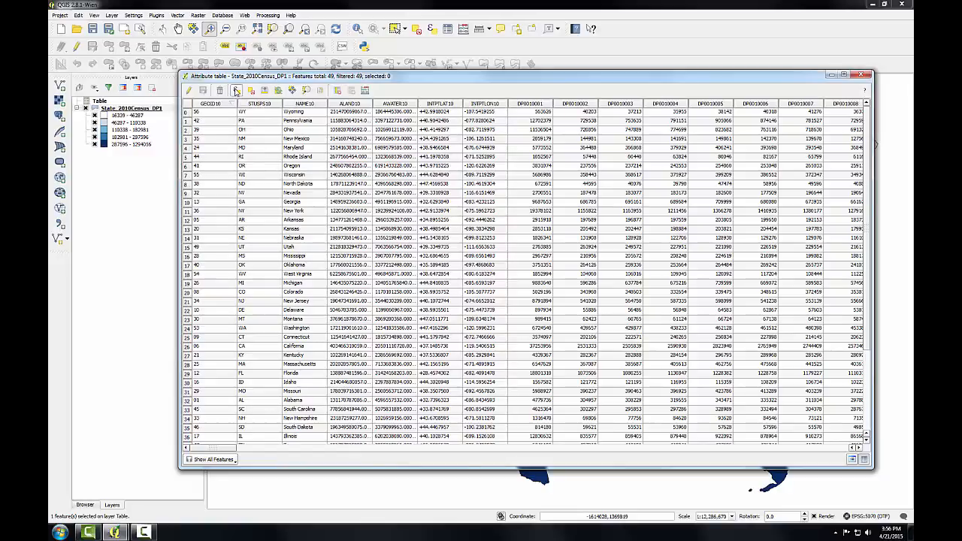
# - Open Select by expression for the states layer, expand Fields and Values, and review the available selection modes
pyautogui.click(237, 91)
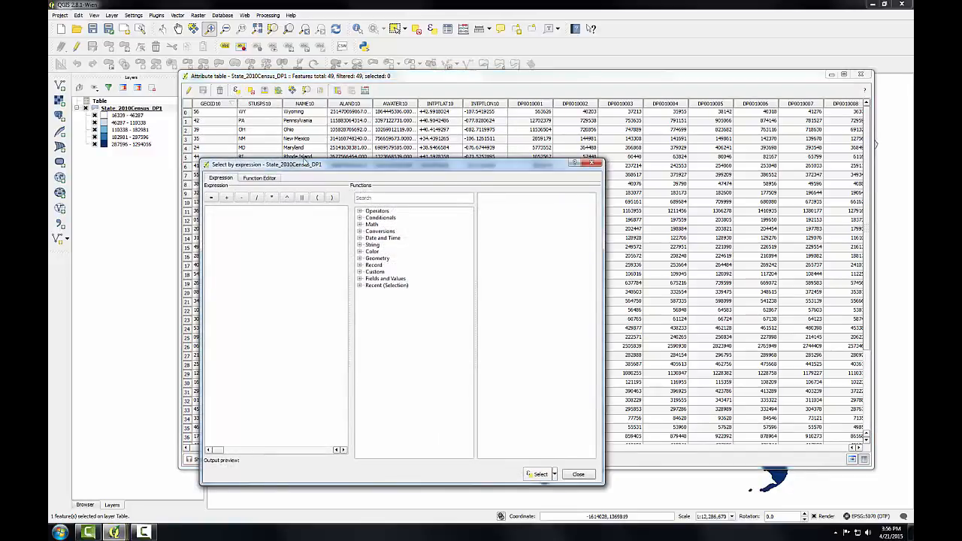
pyautogui.moveTo(346, 167); pyautogui.dragTo(400, 113)
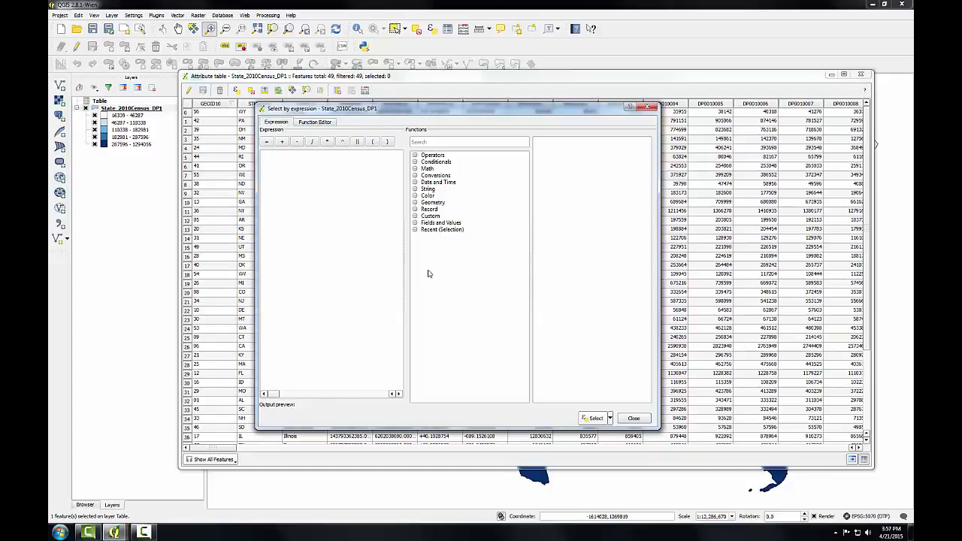
pyautogui.click(415, 224)
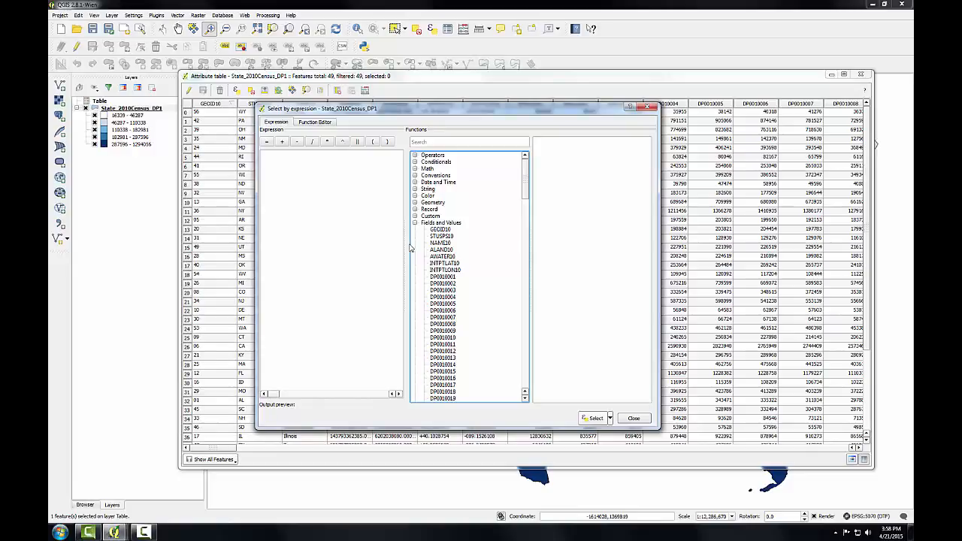
pyautogui.click(610, 419)
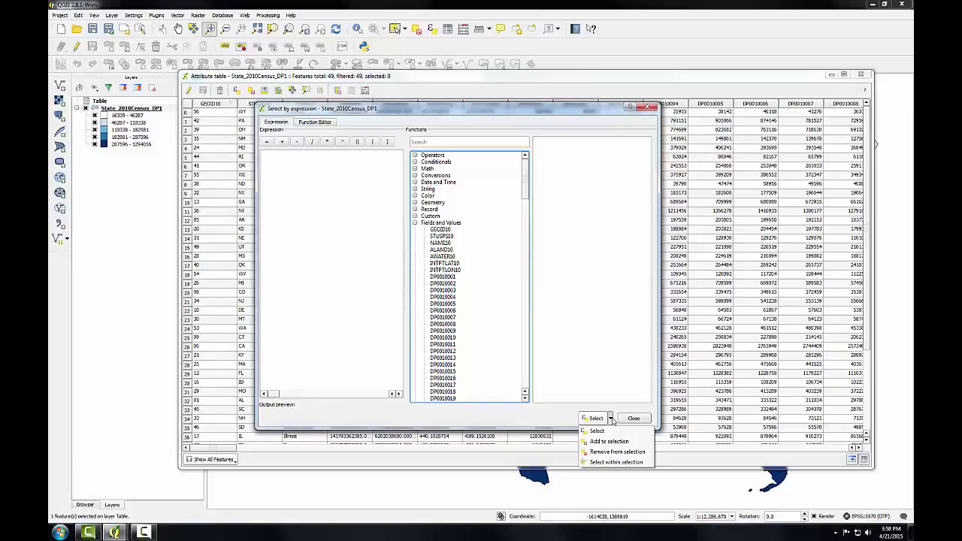
pyautogui.click(559, 418)
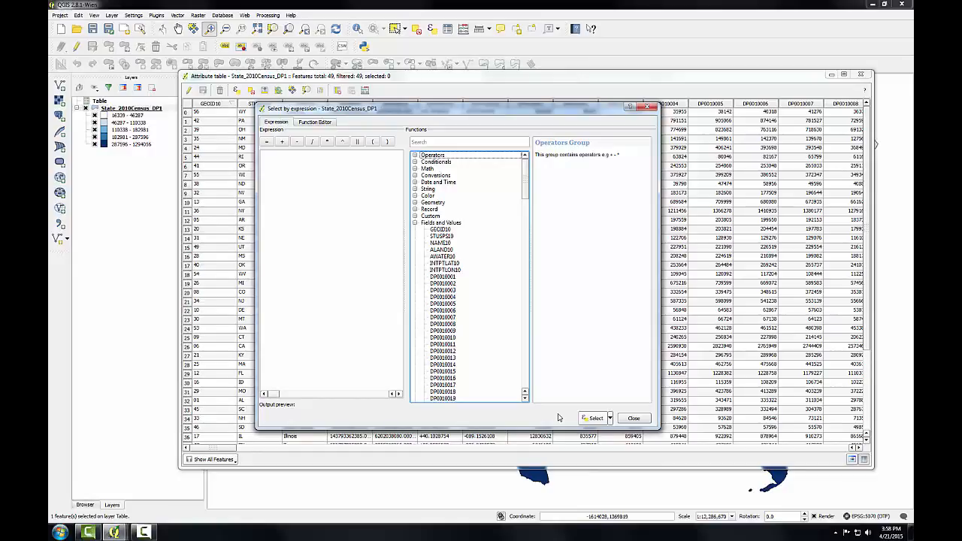
# - Build the selection expression "DP0010001" < 1000000 from the layer's field and the less-than operator
pyautogui.click(455, 278)
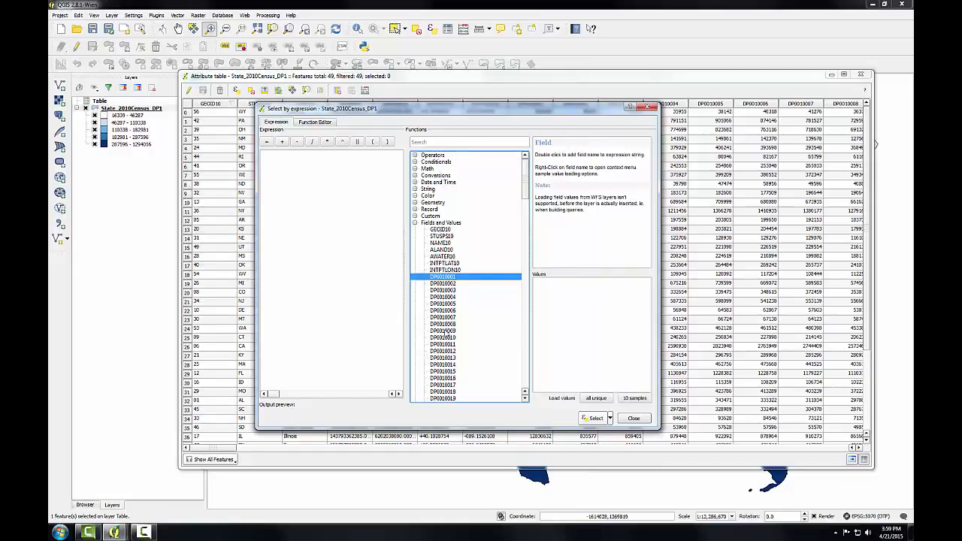
pyautogui.doubleClick(450, 278)
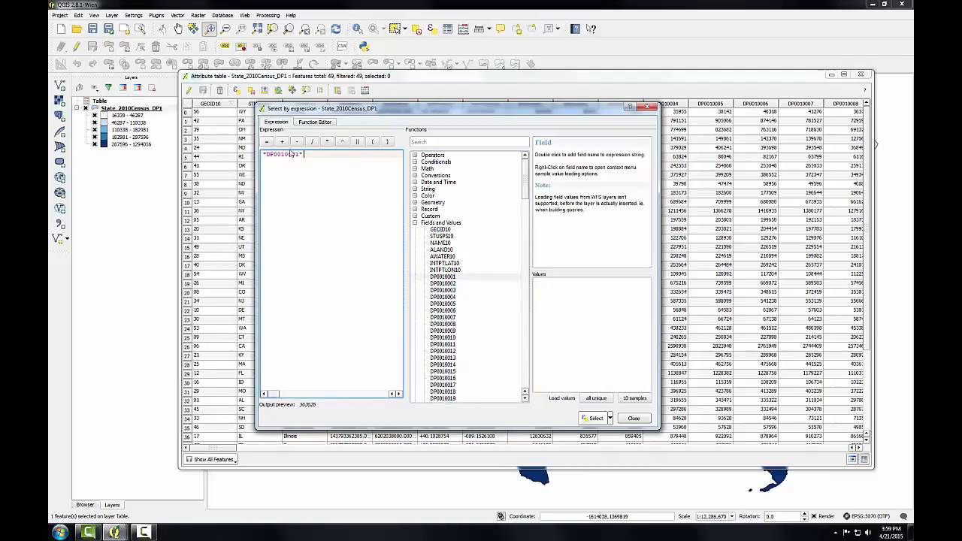
pyautogui.click(415, 155)
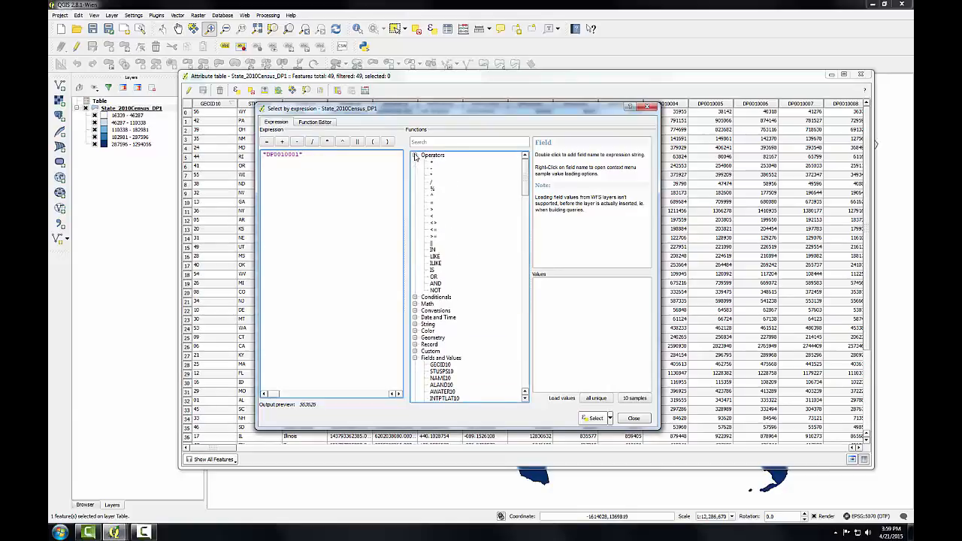
pyautogui.doubleClick(433, 219)
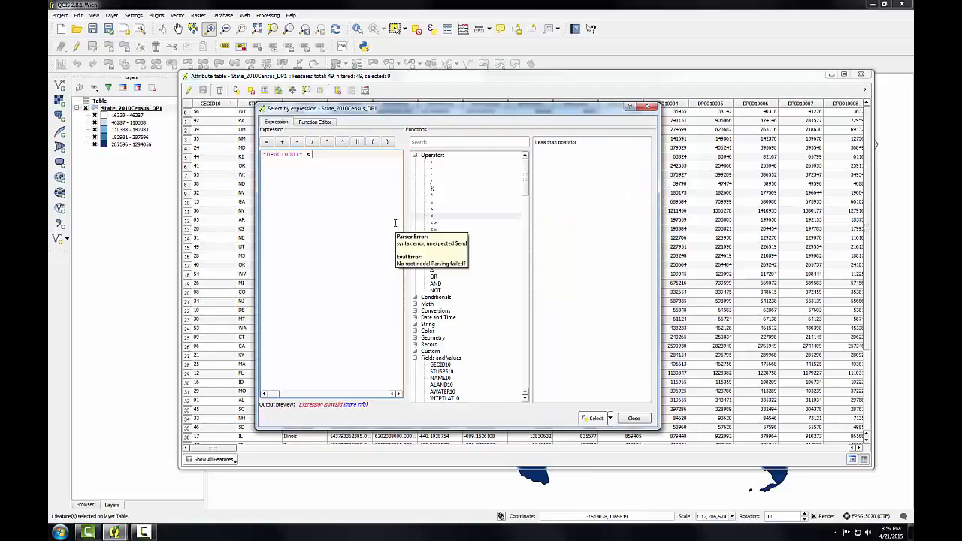
pyautogui.write('1000000')
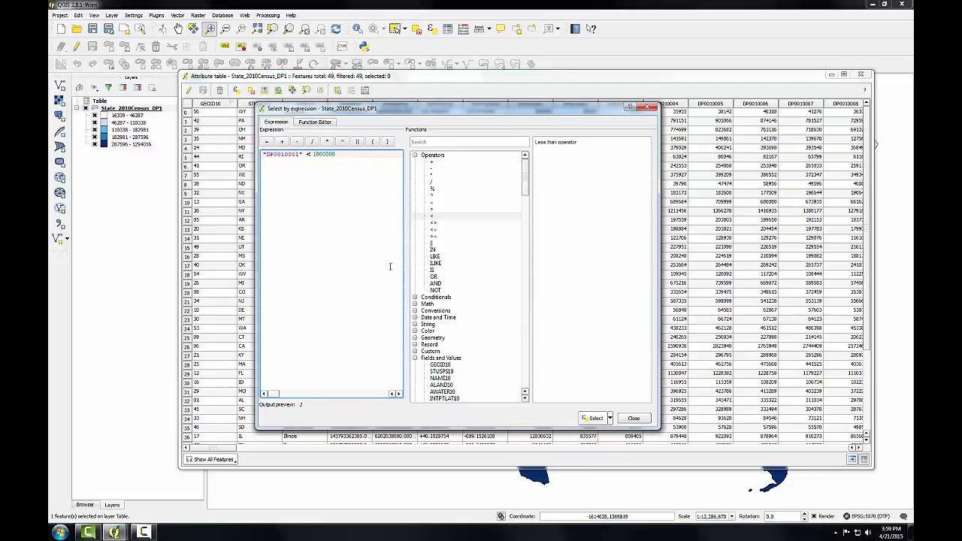
# - Load all unique values of the DP0010001 field in the expression builder to examine them
pyautogui.moveTo(524, 190); pyautogui.dragTo(525, 220)
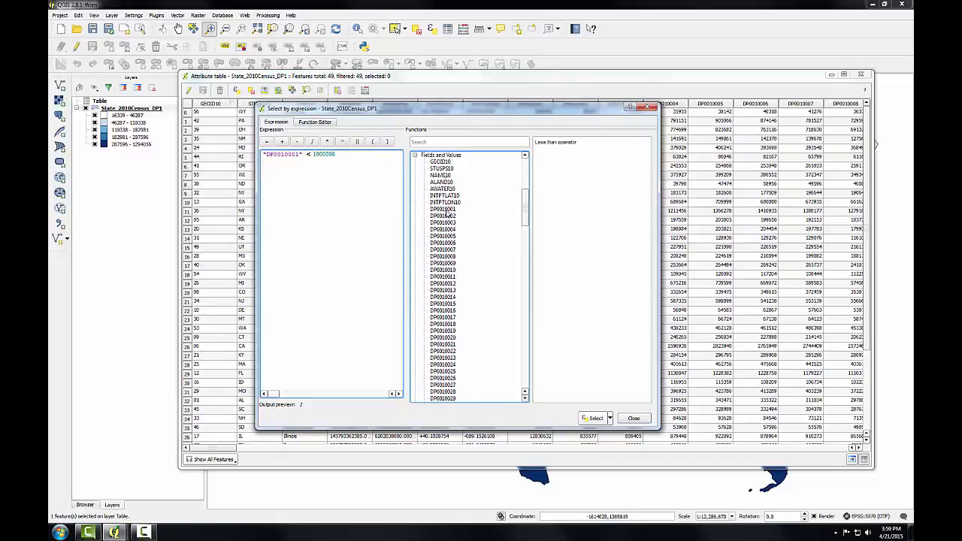
pyautogui.click(446, 211)
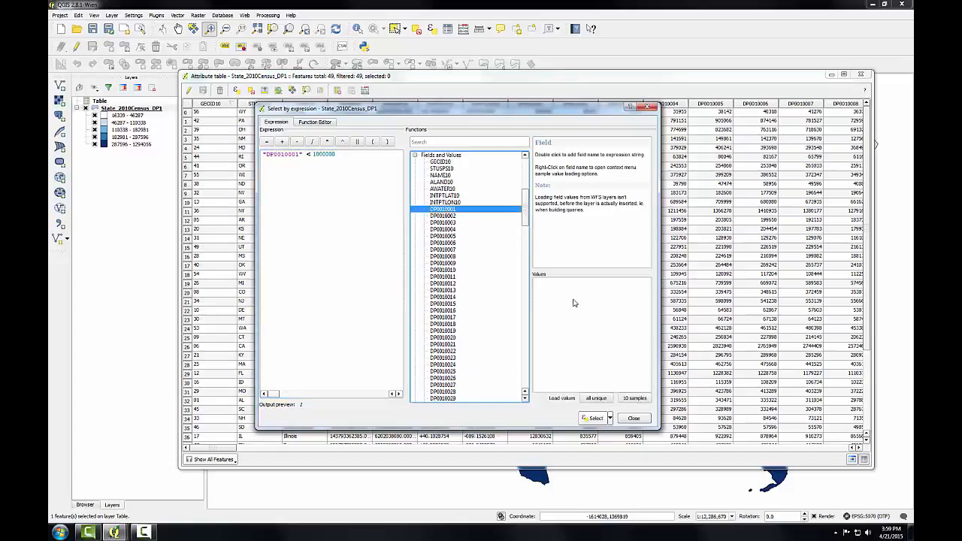
pyautogui.click(608, 400)
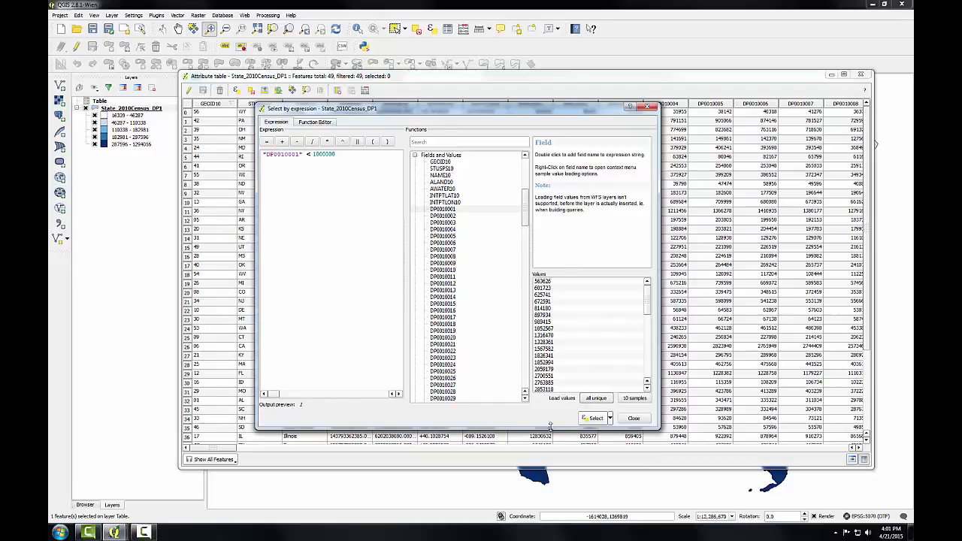
# - Select the states matching the expression, close the expression dialog, and limit the attribute table to selected features
pyautogui.click(596, 419)
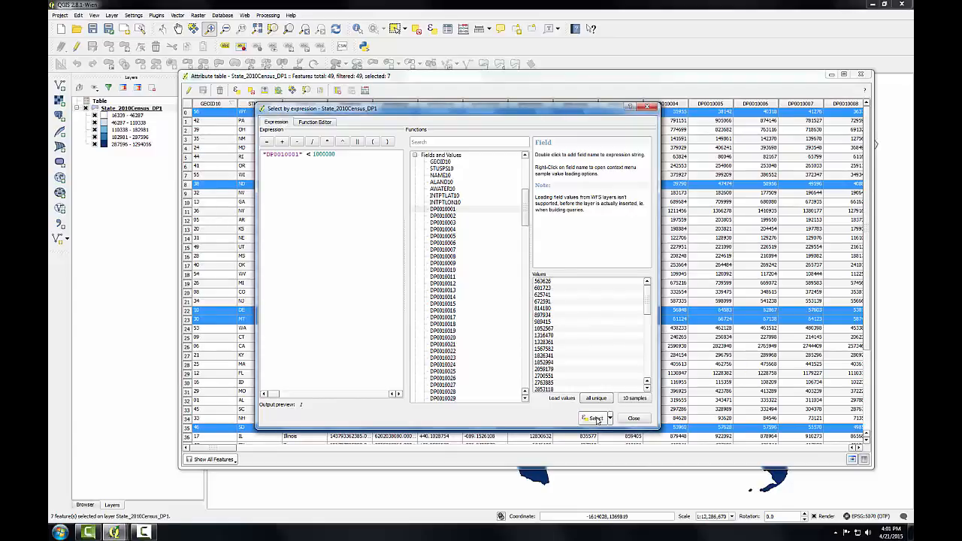
pyautogui.click(632, 419)
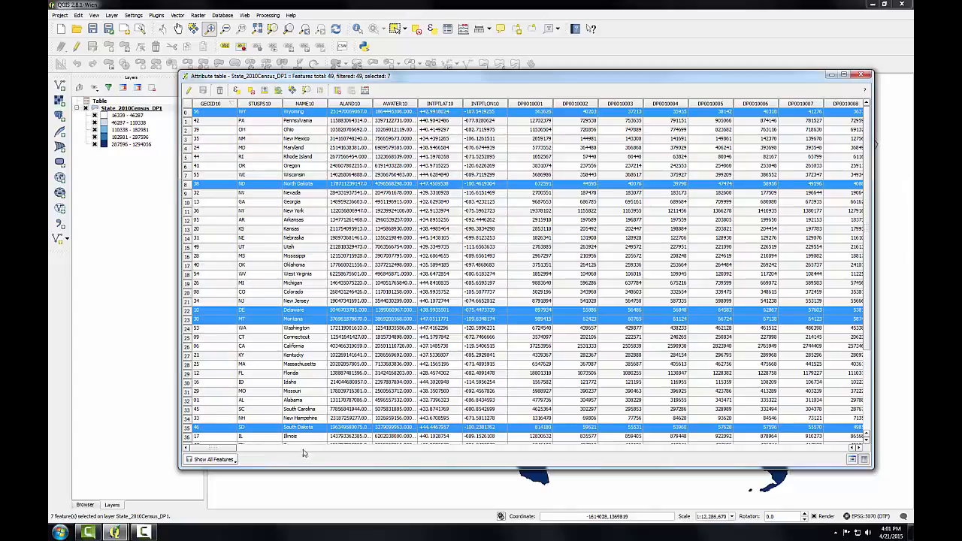
pyautogui.click(235, 464)
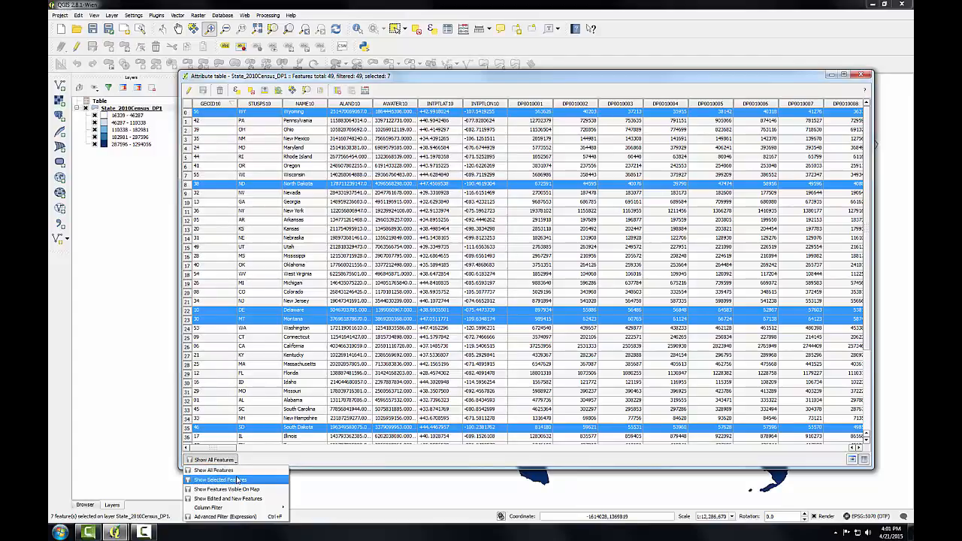
pyautogui.click(238, 480)
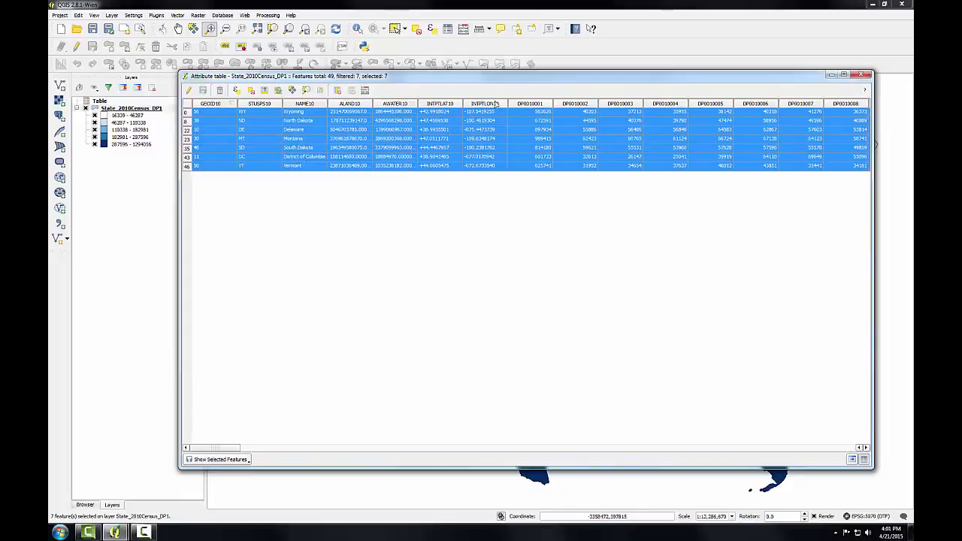
# - Sort the selected states by DP0010001 in descending order, and close the attribute table to return to the map
pyautogui.click(537, 104)
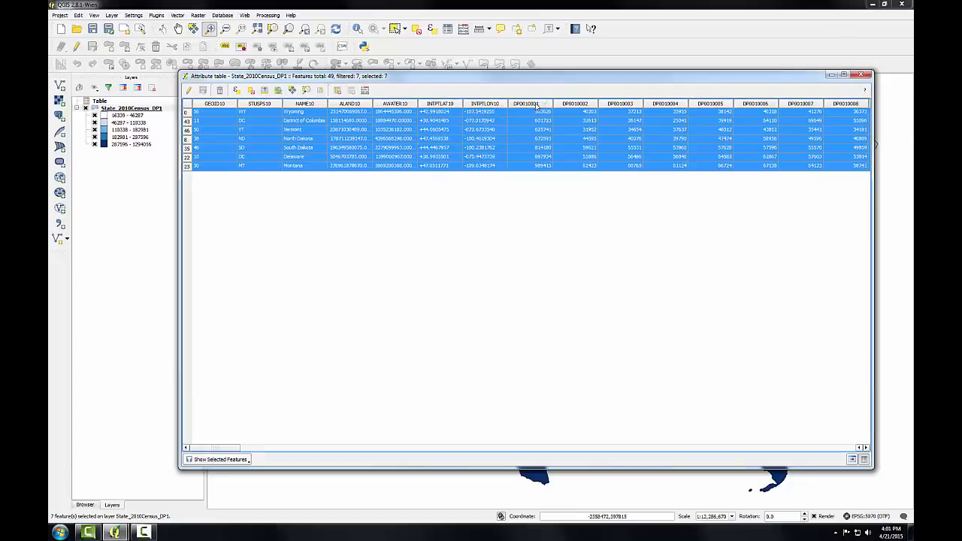
pyautogui.click(536, 105)
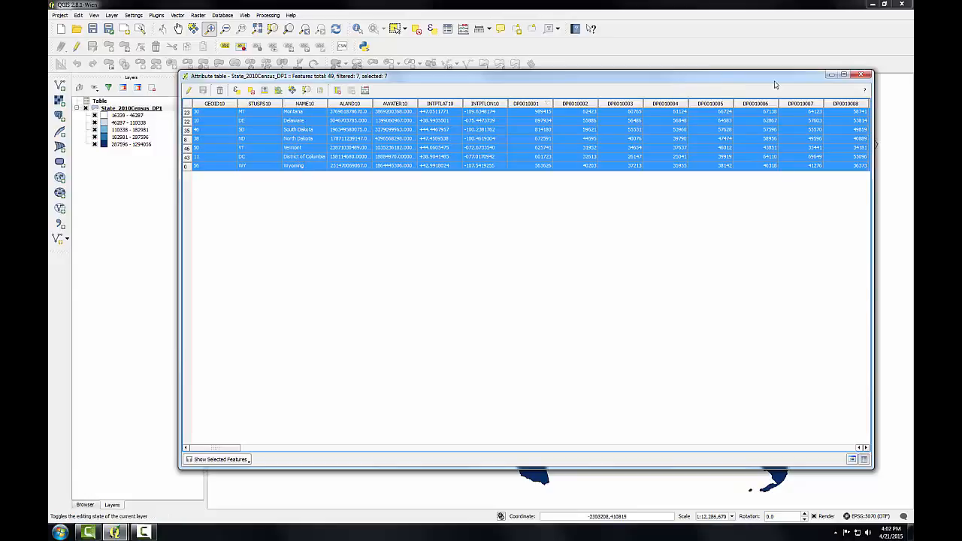
pyautogui.click(867, 76)
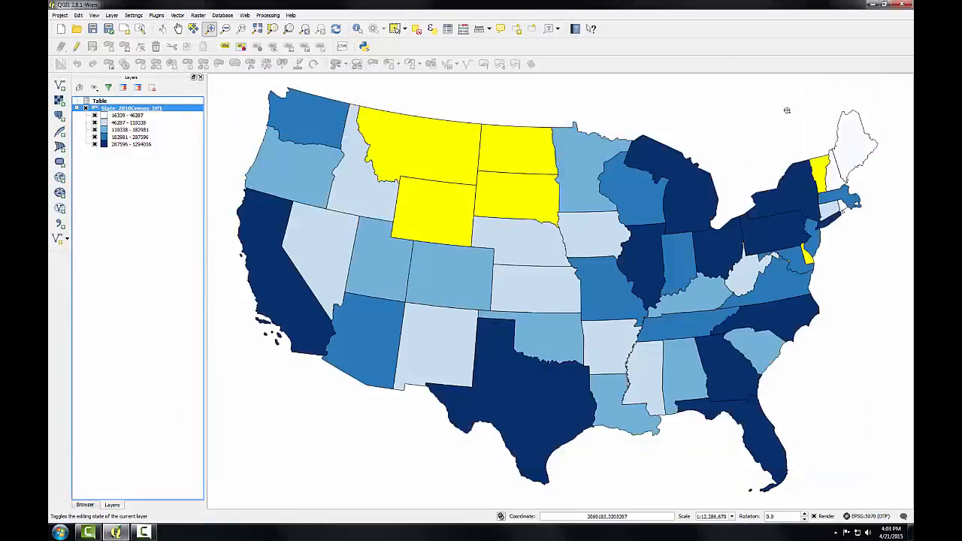